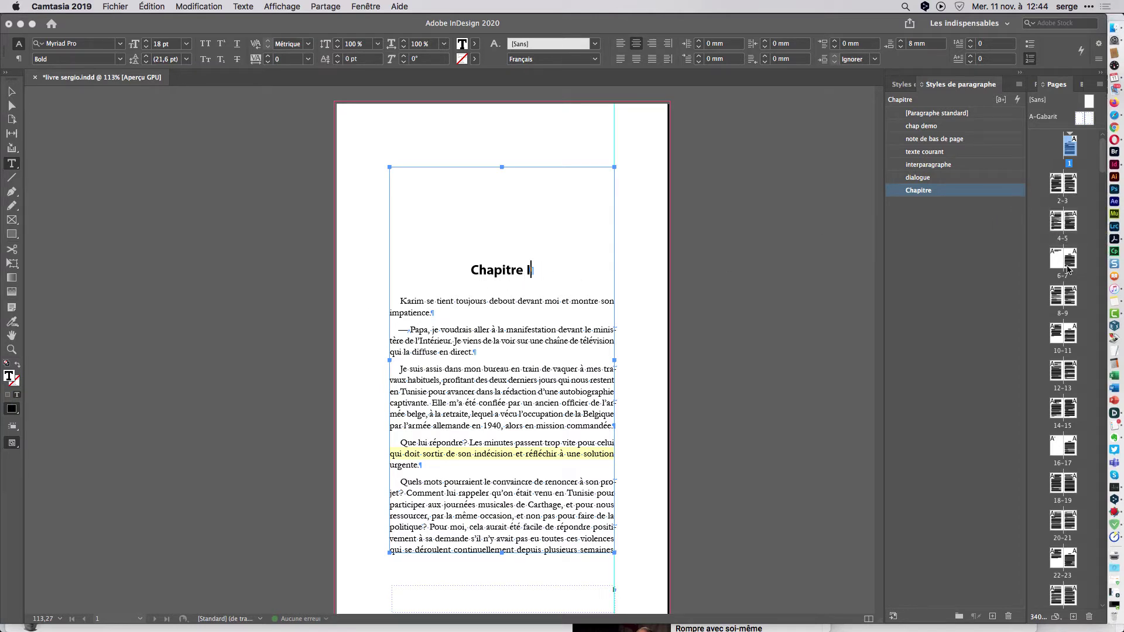
Examine the chapter openings on pages 23 and 17 and at bookmarks Signet 3 and Signet 4, and return to page 1.
scroll(1077, 404, "down", 5)
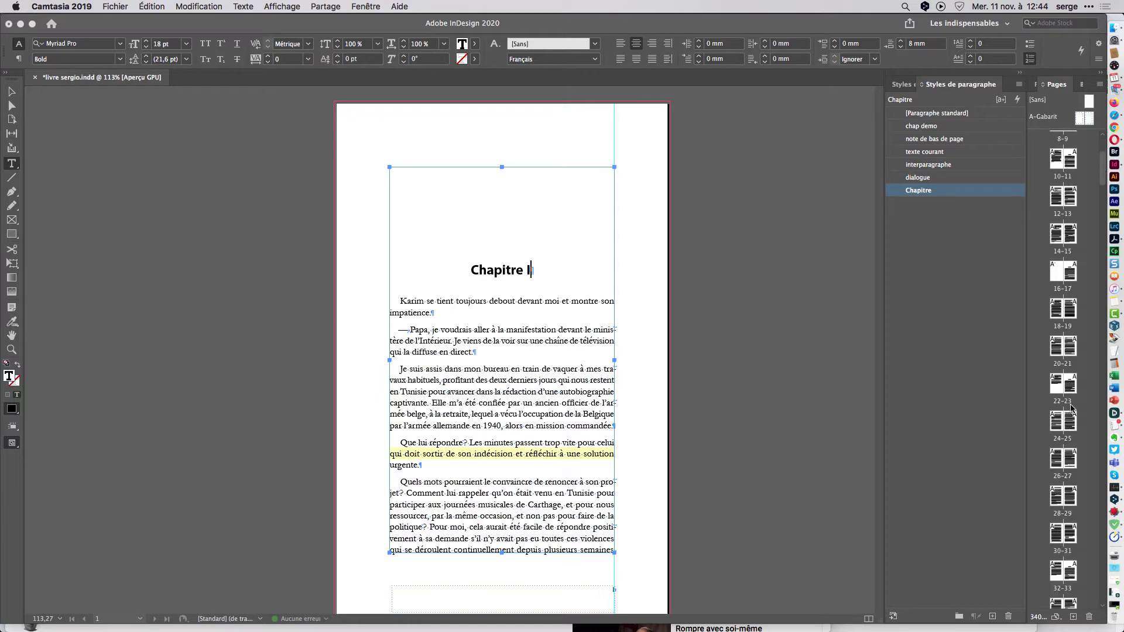
double_click(1070, 385)
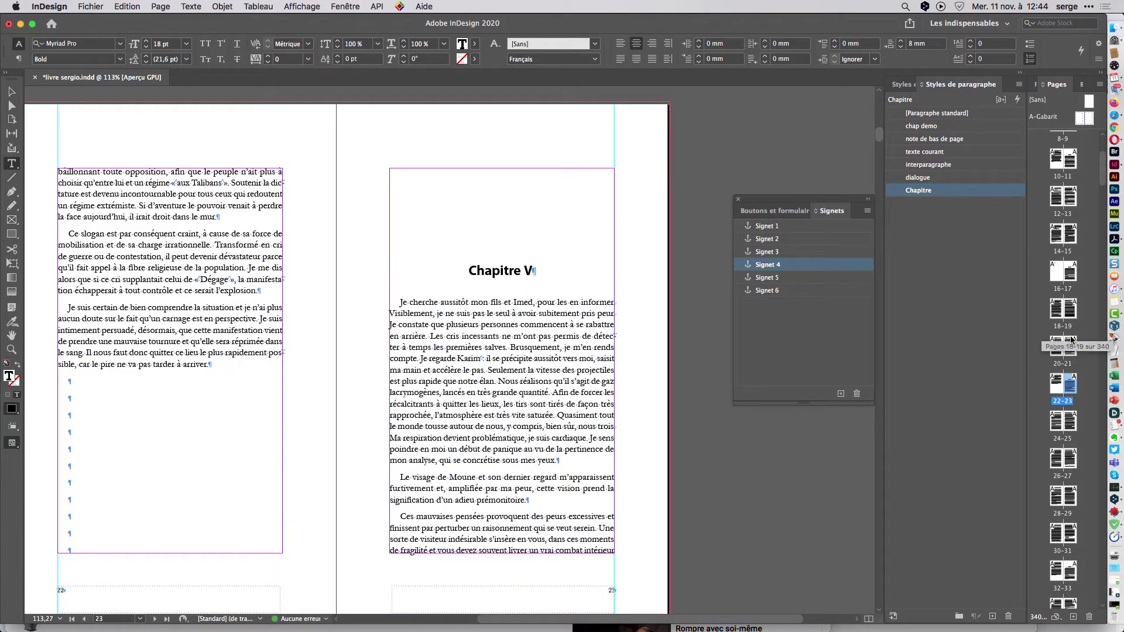
double_click(1068, 271)
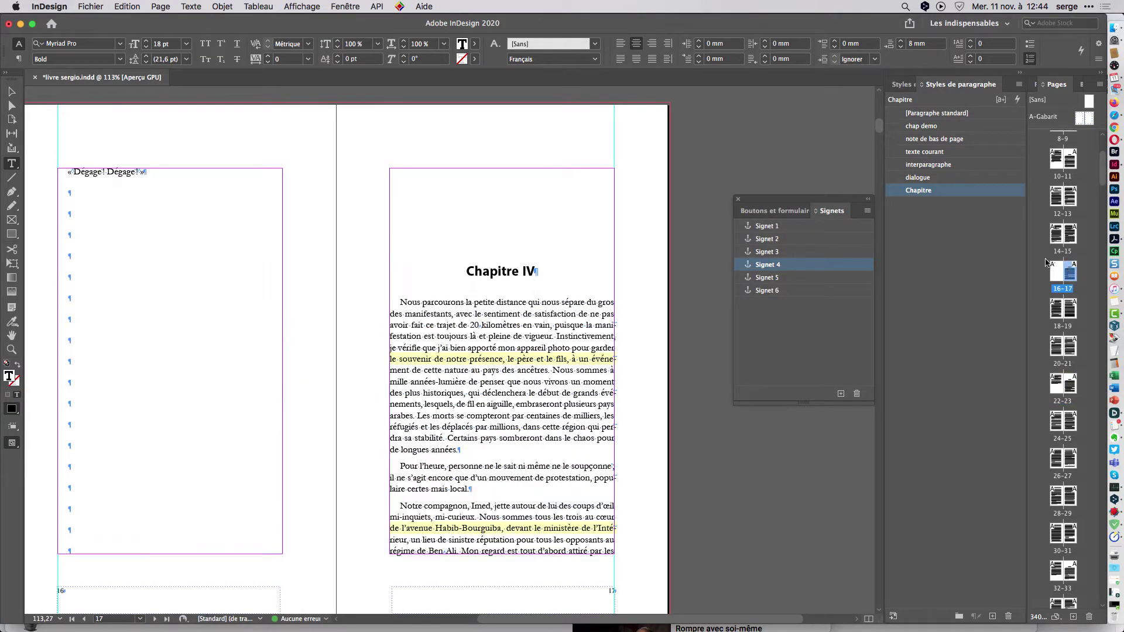
double_click(771, 253)
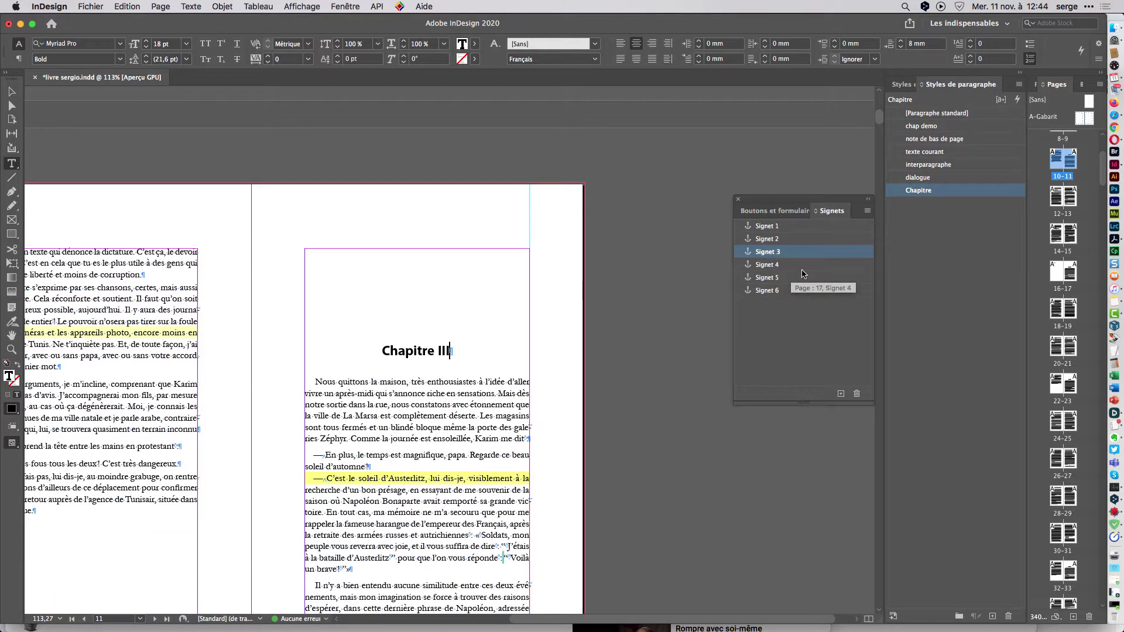
double_click(801, 270)
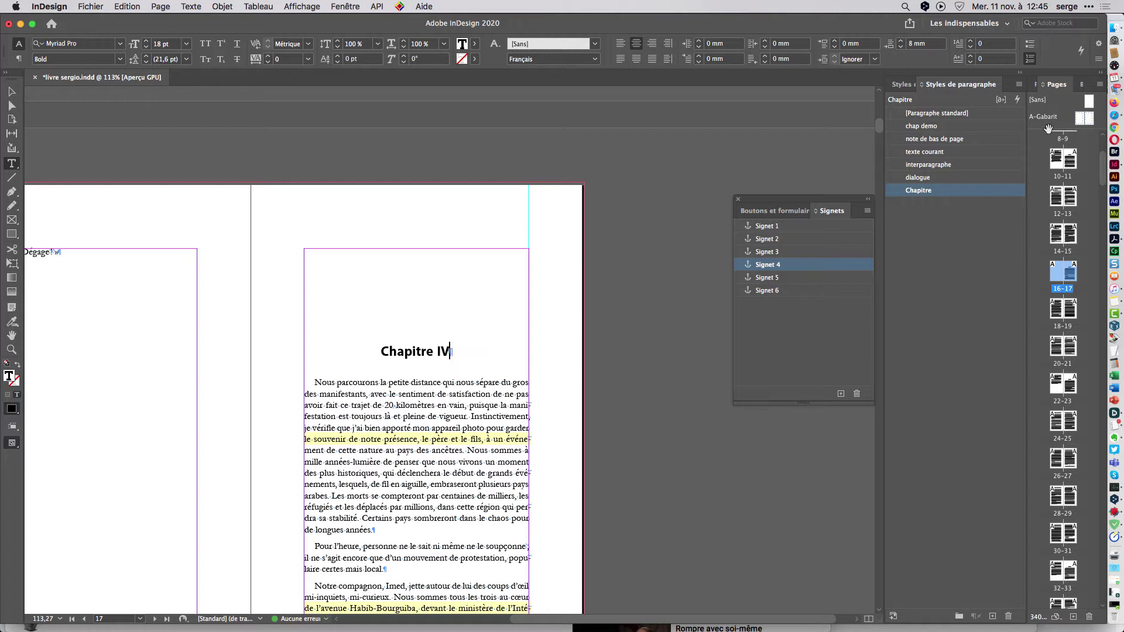
scroll(1073, 155, "up", 5)
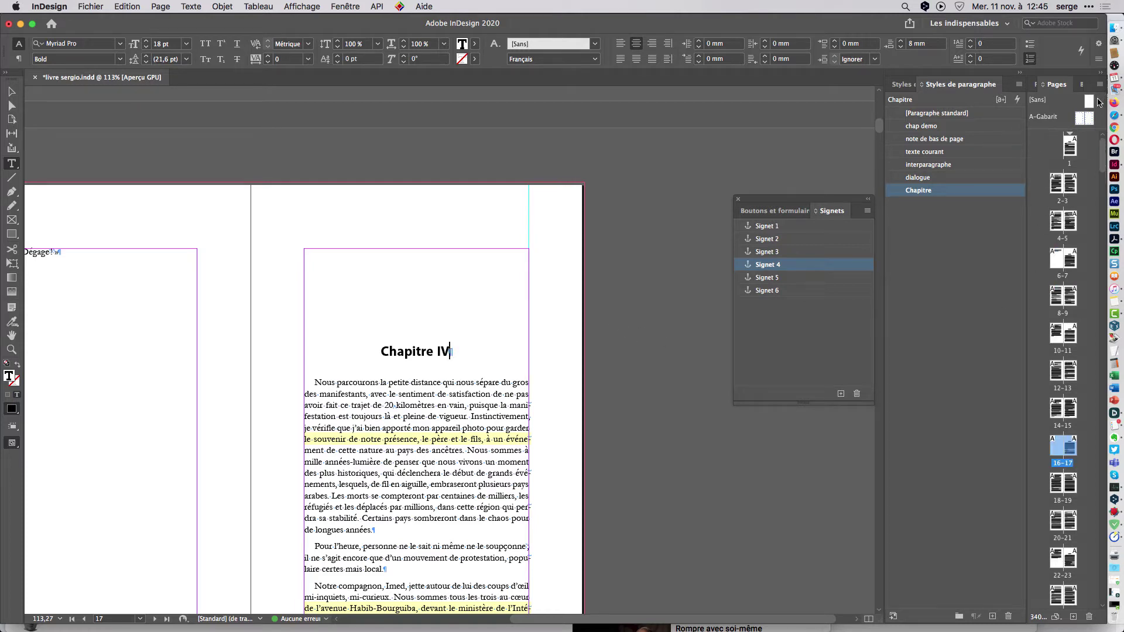
double_click(1070, 145)
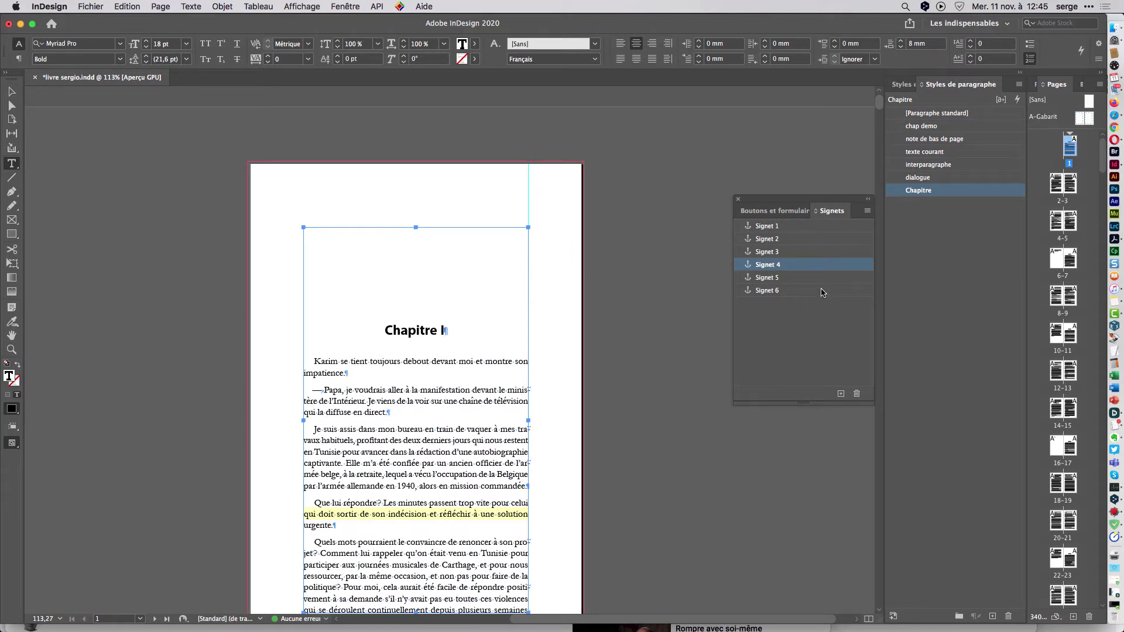
Apply the chap demo paragraph style to the chapter heading on page 1 and open that style's options.
left_click(958, 126)
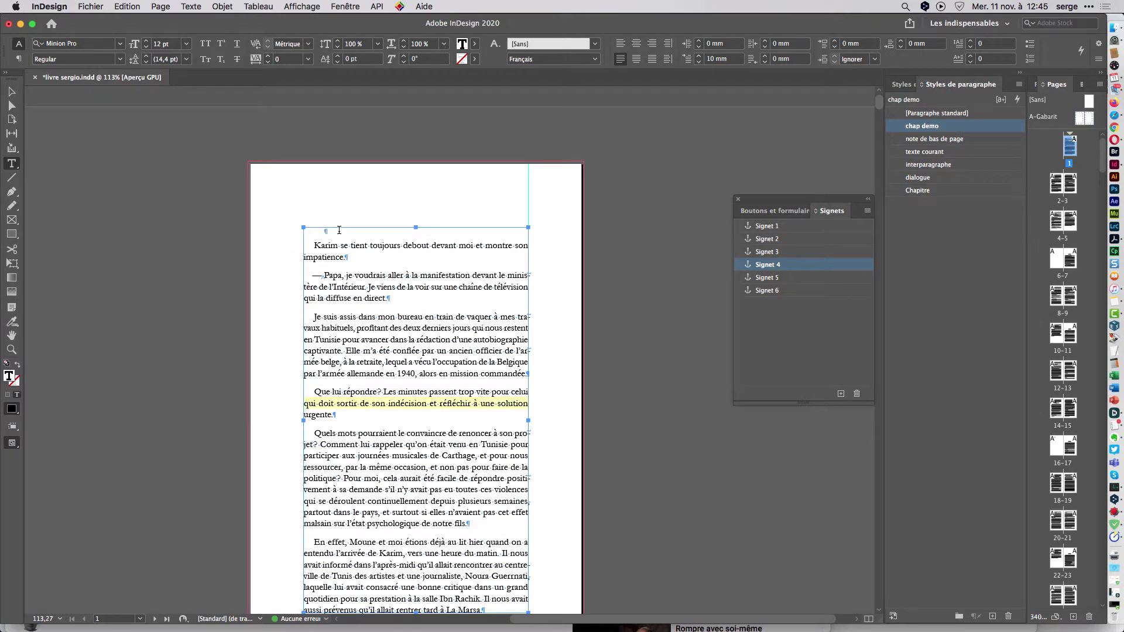
double_click(995, 133)
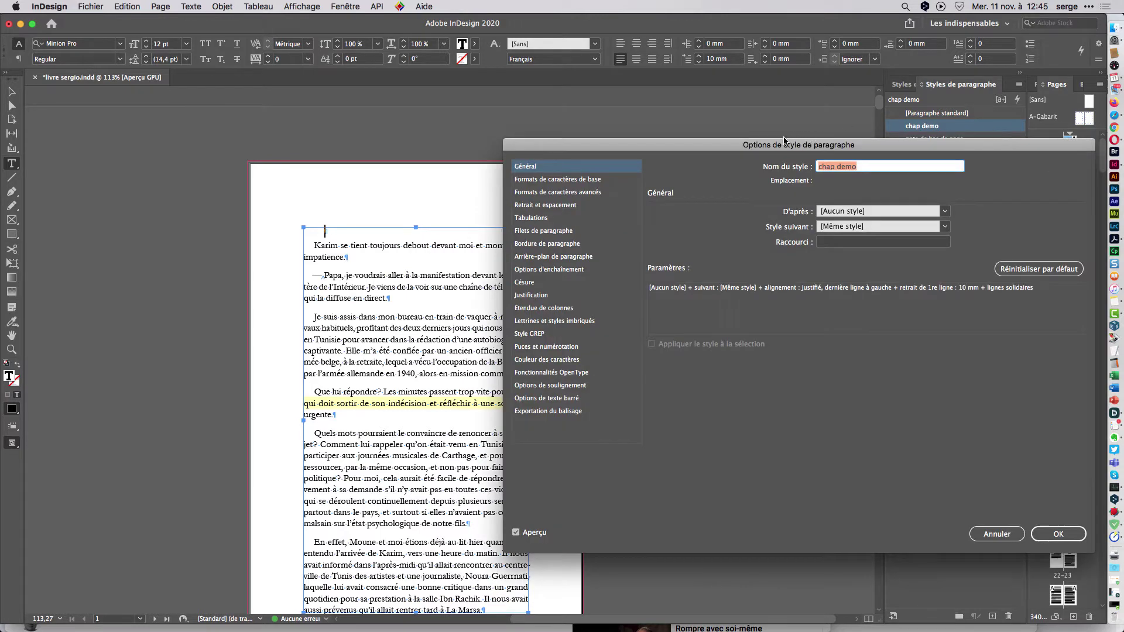
left_click_drag(762, 289, 698, 343)
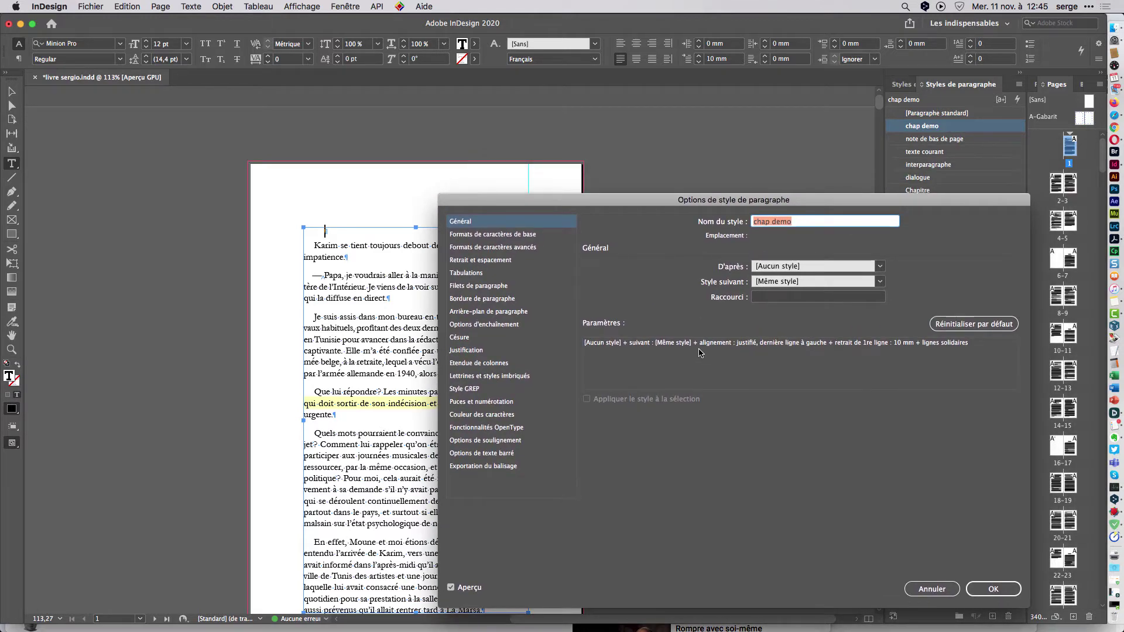
Set the chap demo style's basic character format to Myriad Pro at 18 pt.
left_click(505, 235)
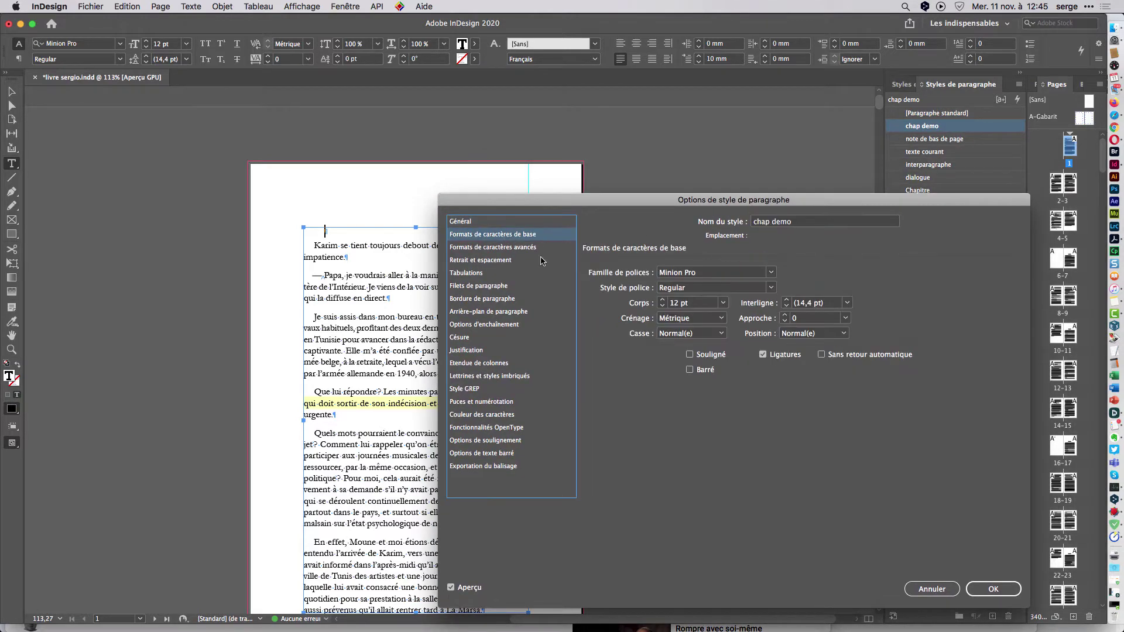
left_click(741, 272)
type("Myriad Pro")
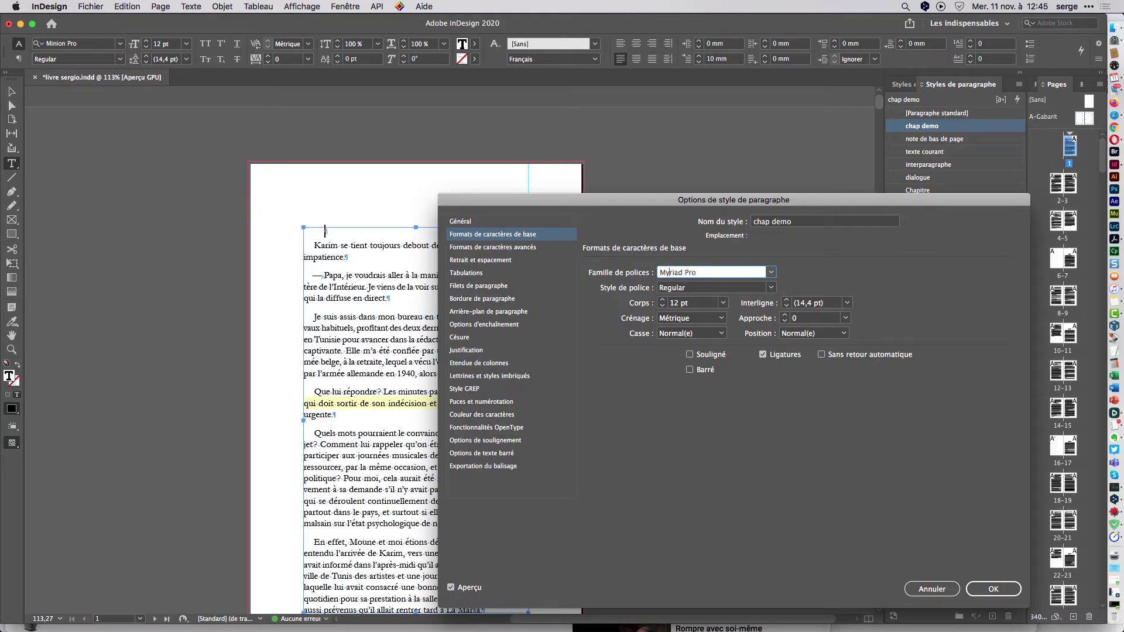
key("Tab")
key("Tab")
type("18")
key("Tab")
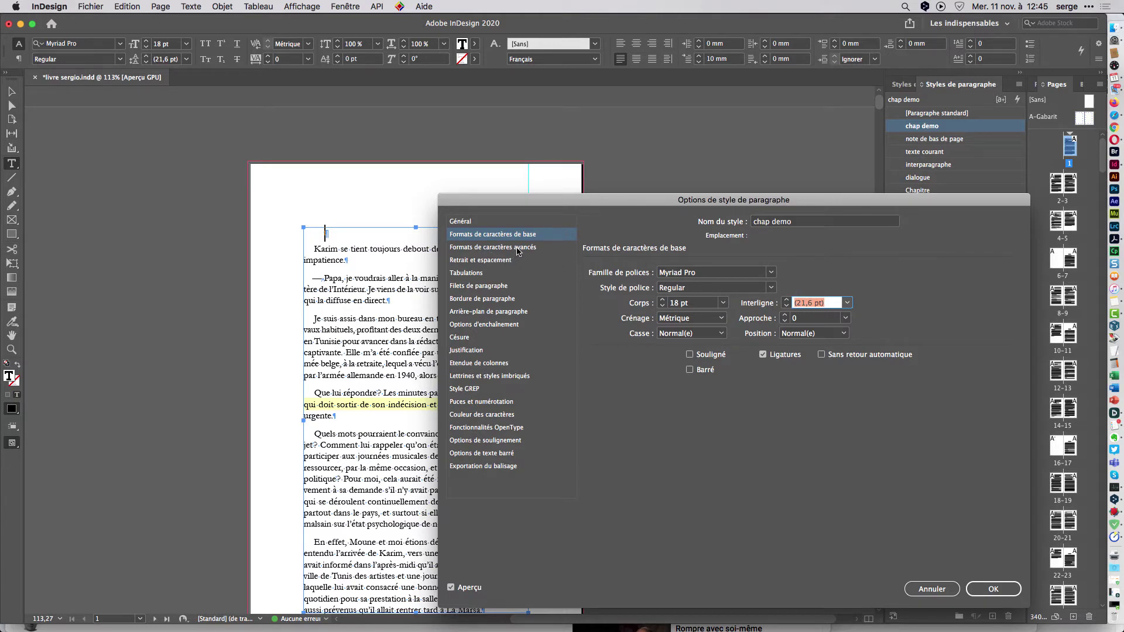
Align only the first line (Première ligne) of the chap demo style to the grid.
left_click(507, 261)
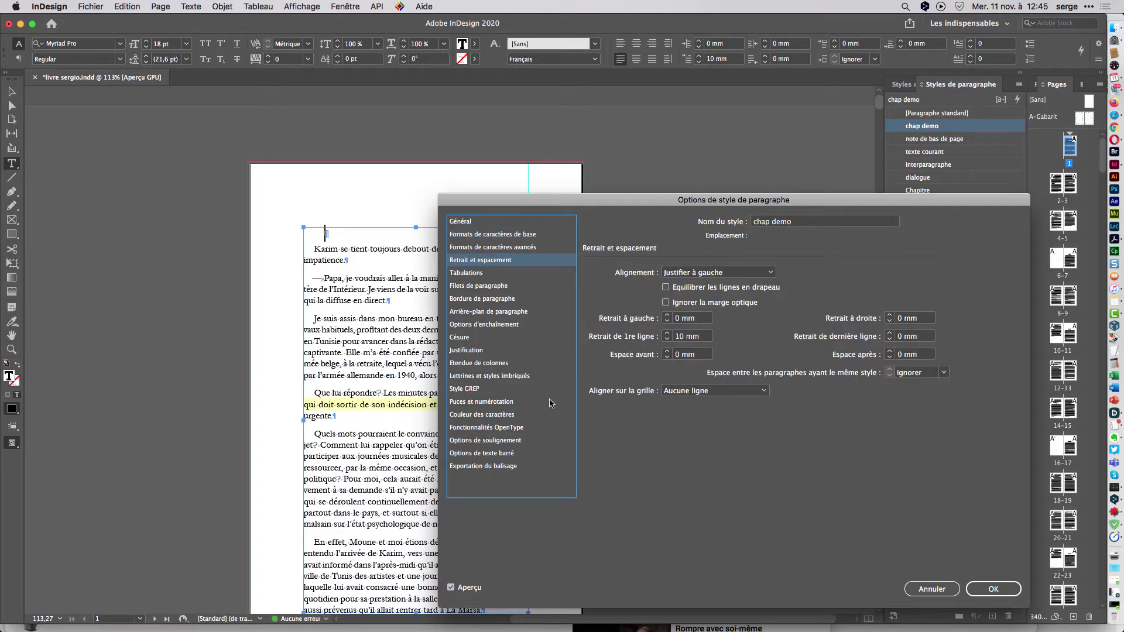
left_click(666, 392)
left_click(679, 429)
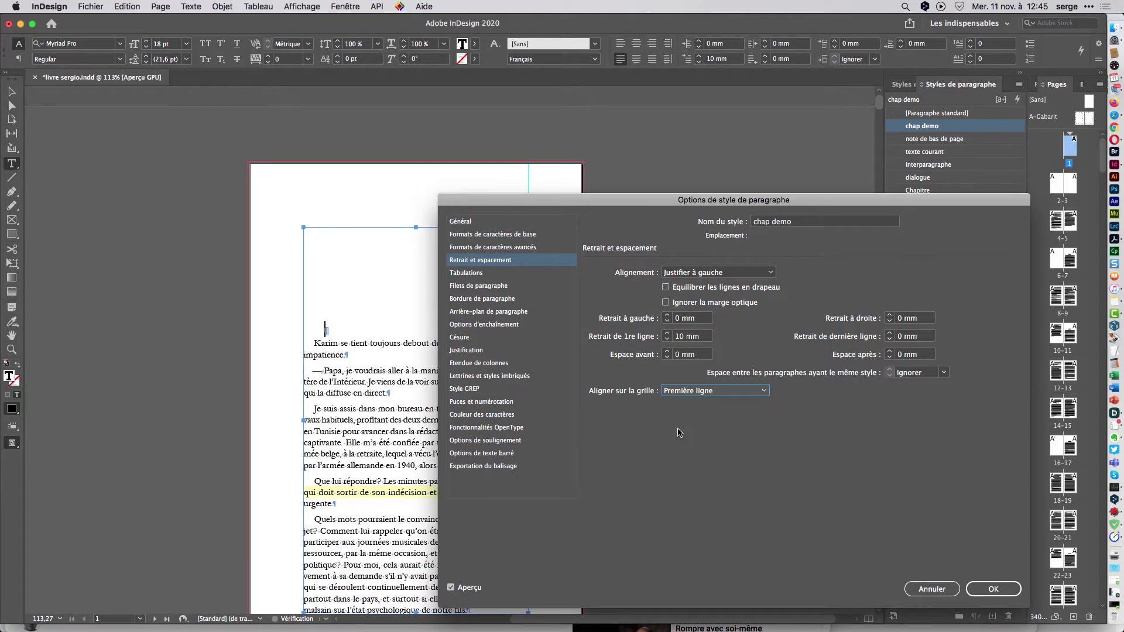
Set the chap demo style's list type to Numéros in its bullets and numbering settings.
left_click_drag(575, 207, 579, 101)
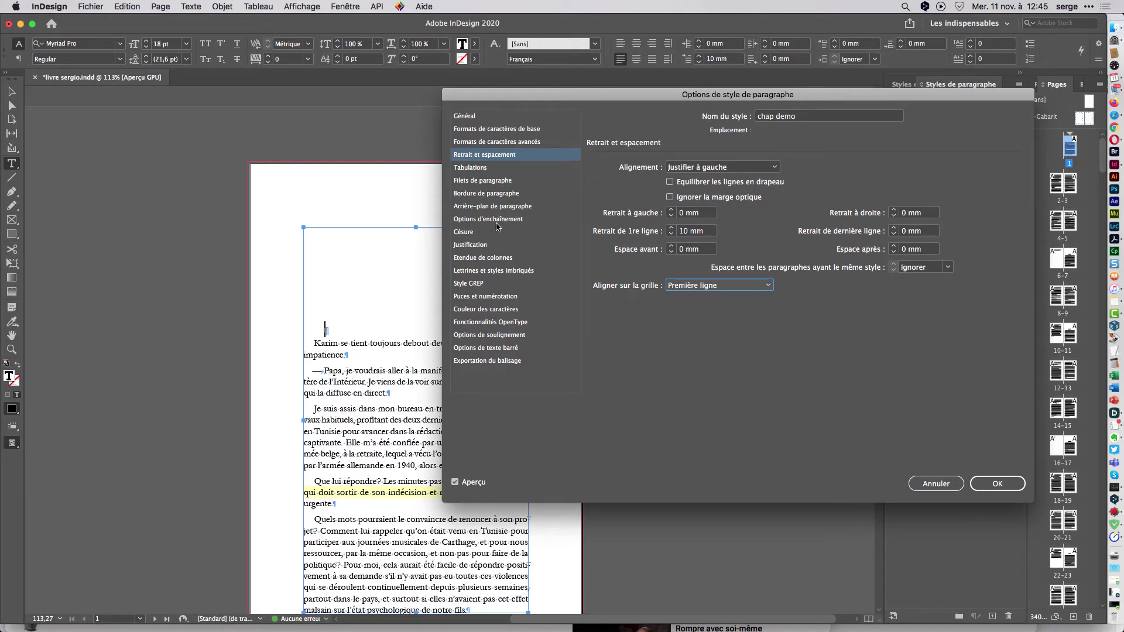
left_click(501, 296)
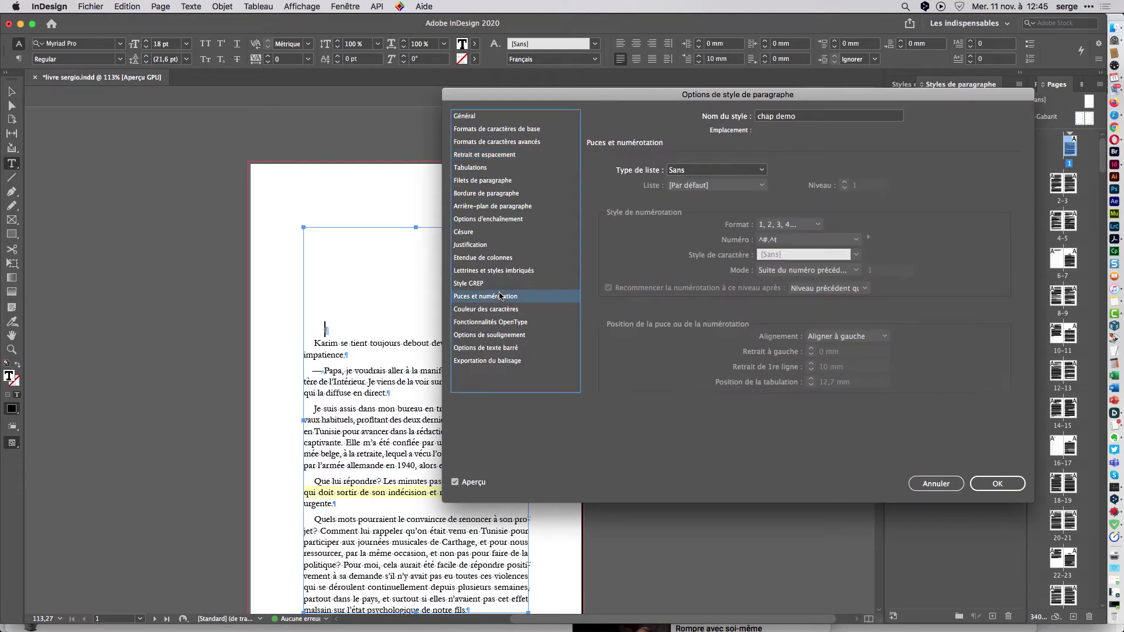
left_click_drag(648, 101, 682, 109)
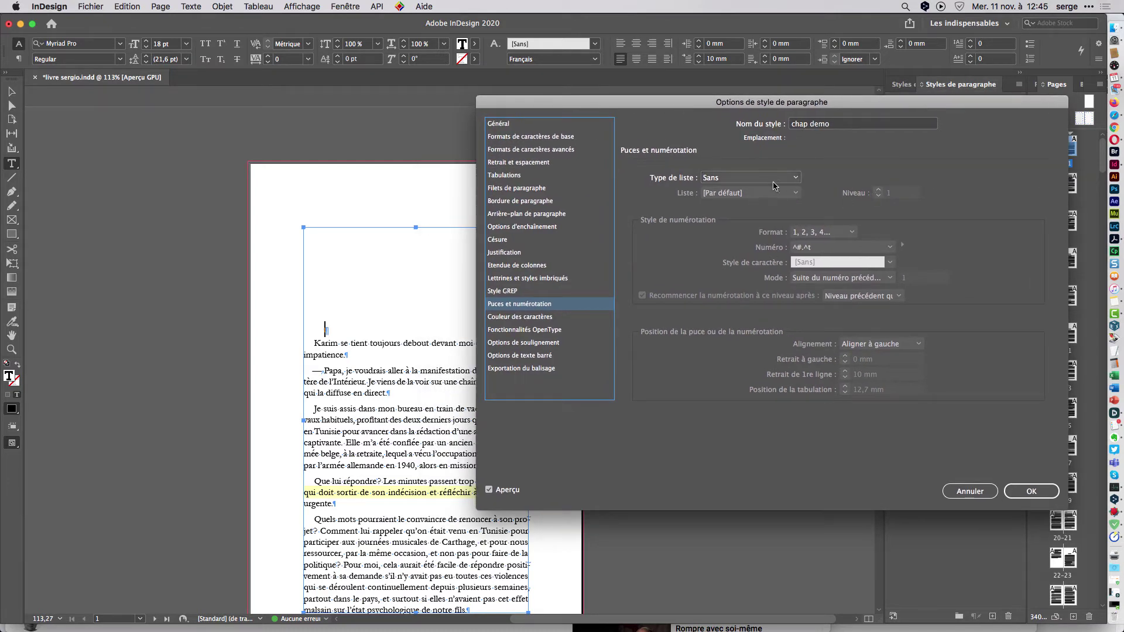
left_click(793, 180)
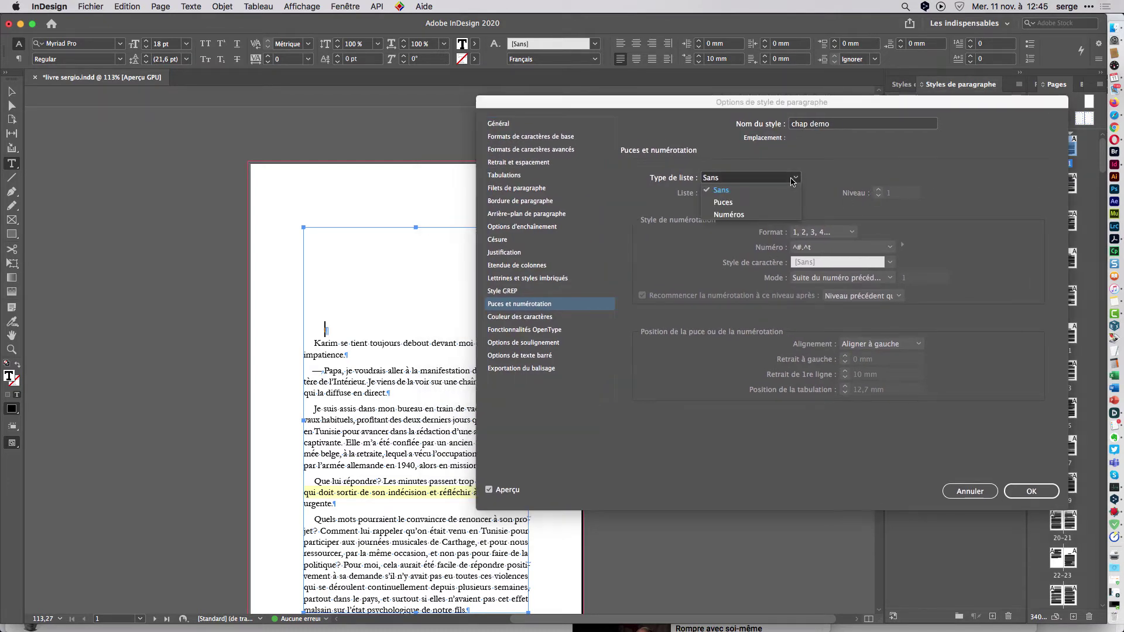
left_click(753, 216)
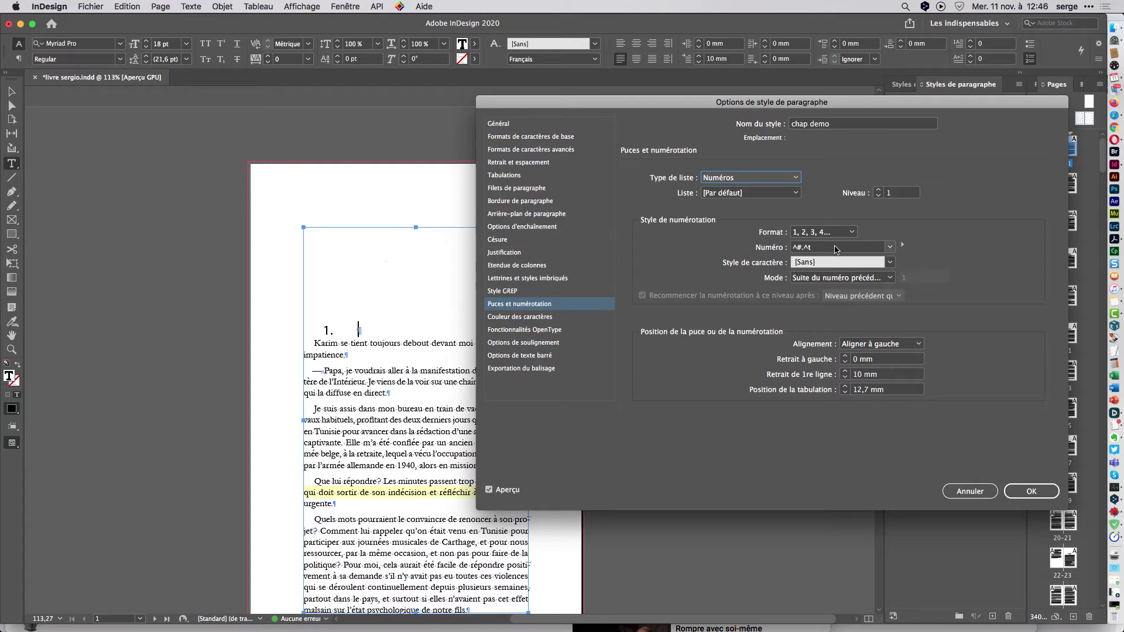
Change the style's number expression to Chapitre^#, removing the period and the tab code.
left_click_drag(836, 249, 769, 250)
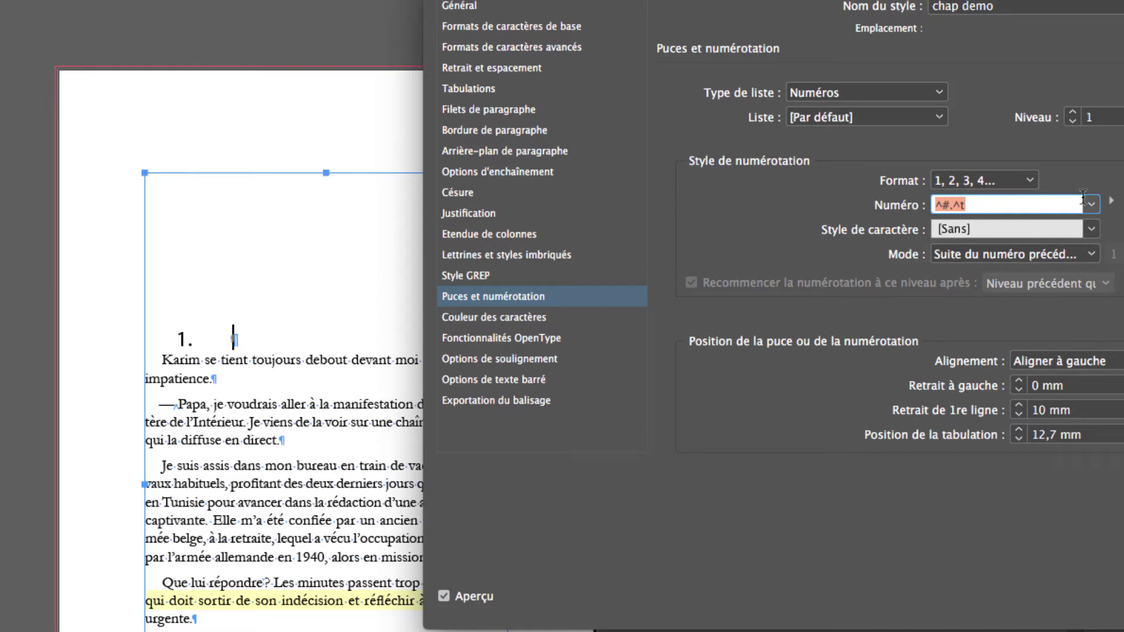
left_click(1005, 206)
left_click_drag(951, 206, 911, 209)
left_click(1011, 204)
key("BackSpace")
key("BackSpace")
type("Chapitre")
key("Tab")
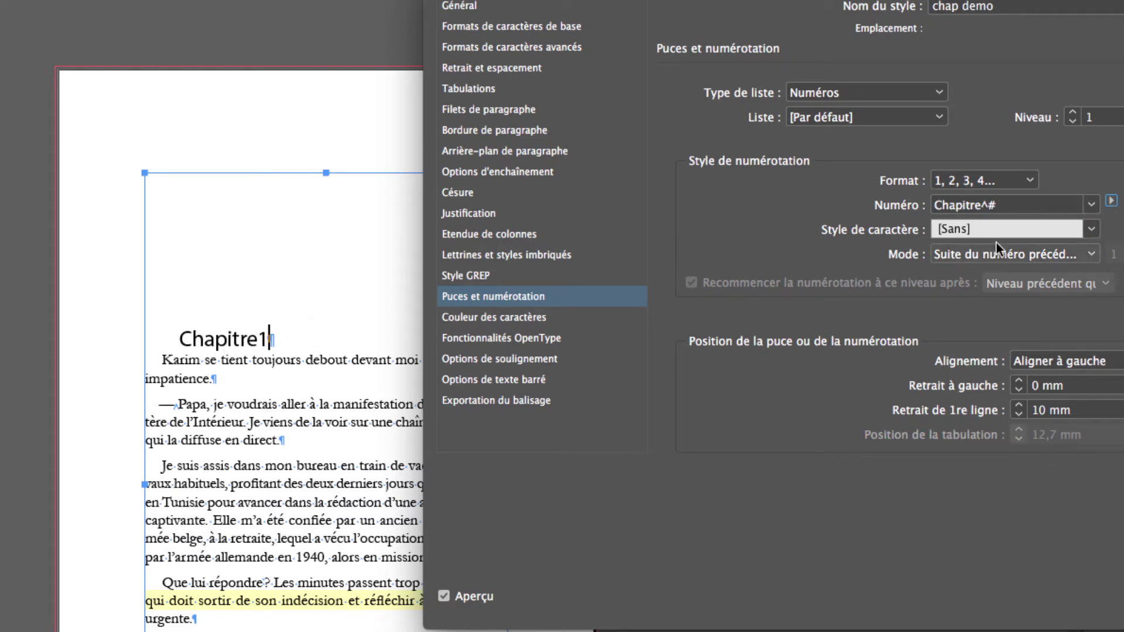
Insert a punctuation space between Chapitre and the number code, and set the numbering format to I, II, III, IV.
left_click(989, 208)
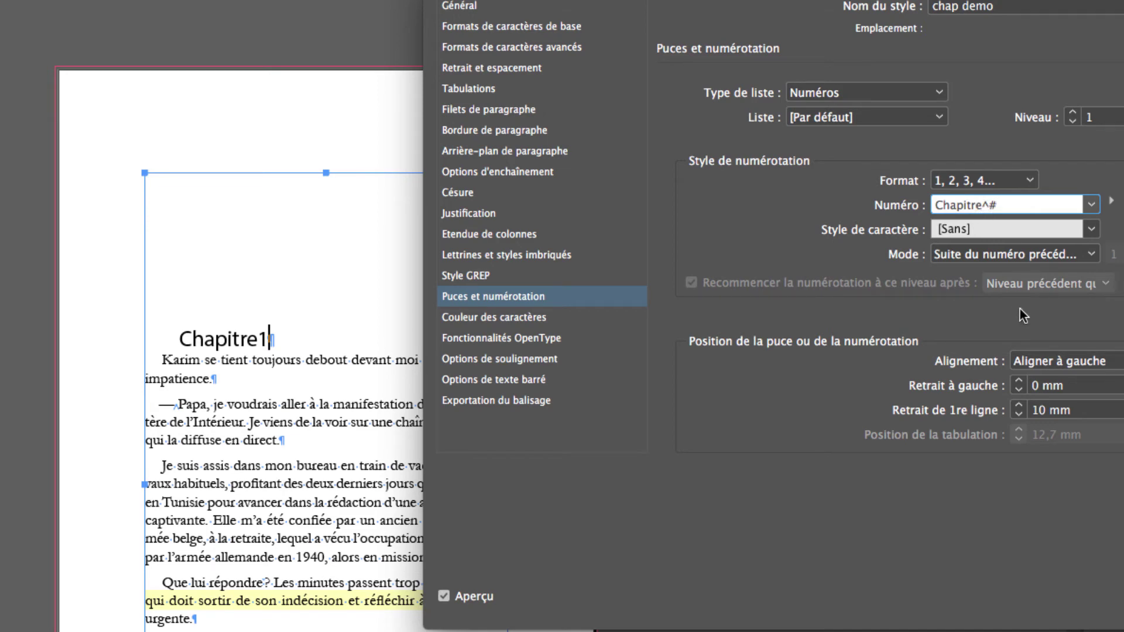
left_click(1111, 201)
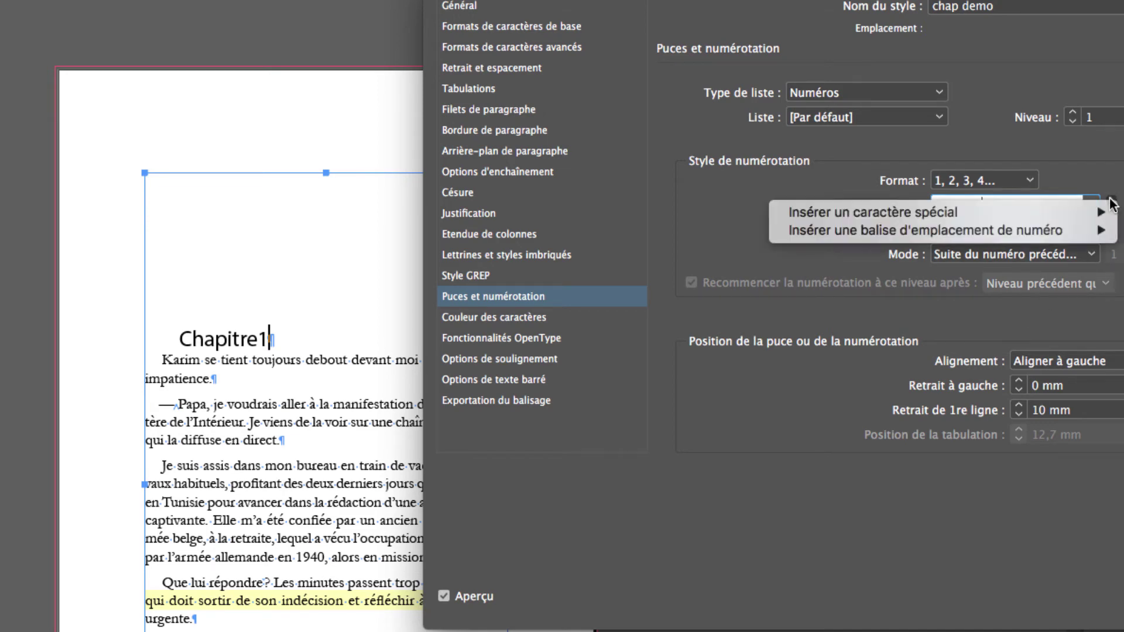
mouse_move(1095, 211)
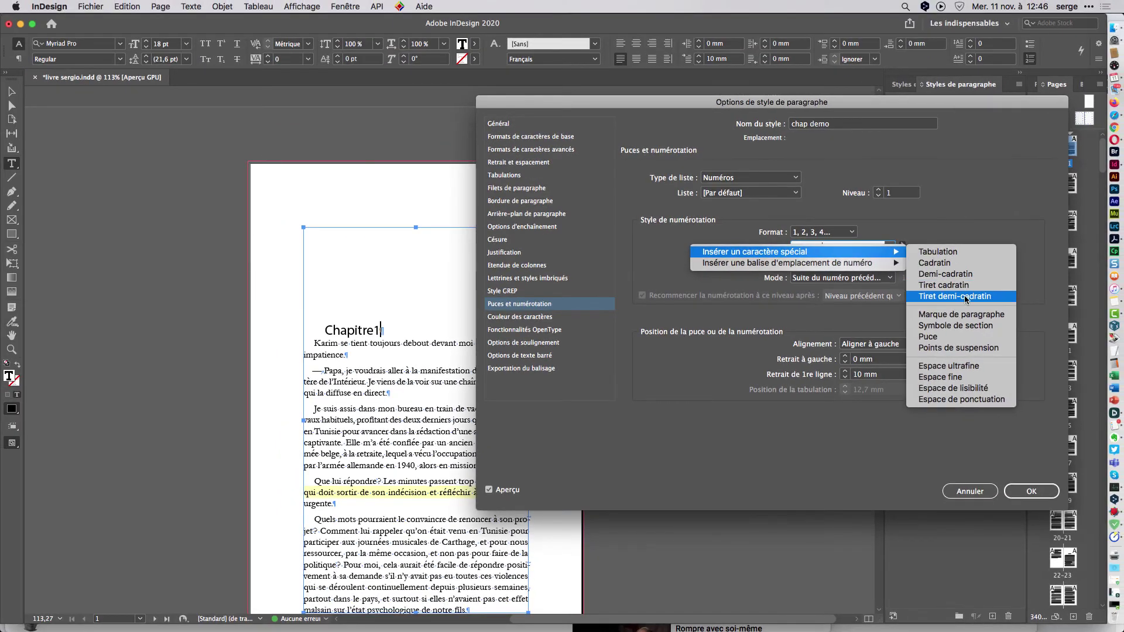
left_click(962, 399)
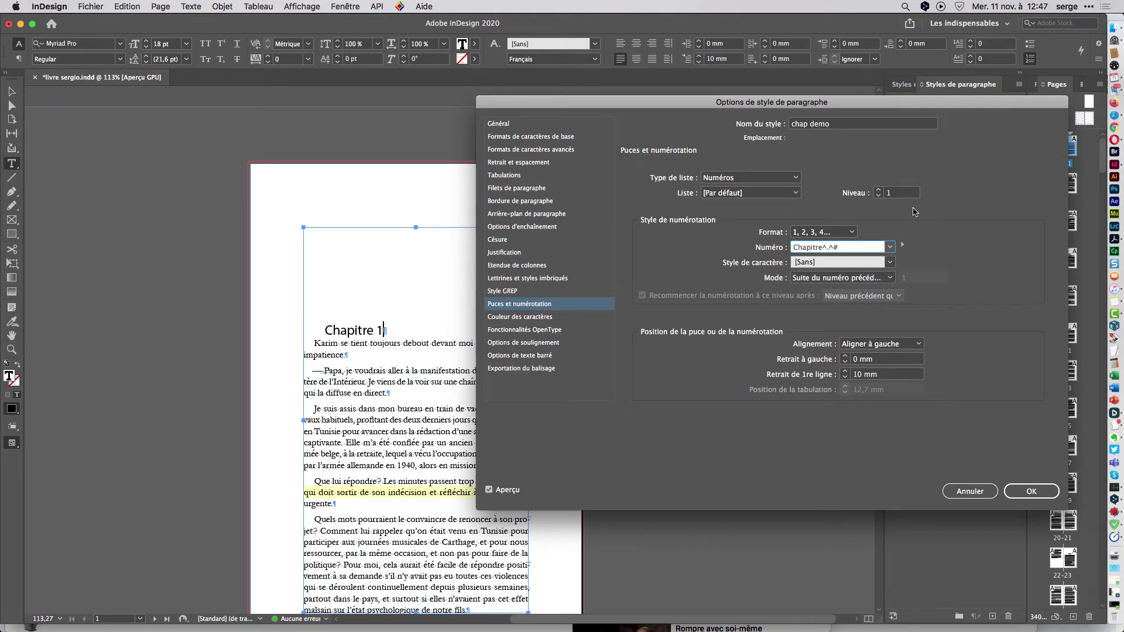
type(".")
left_click(853, 232)
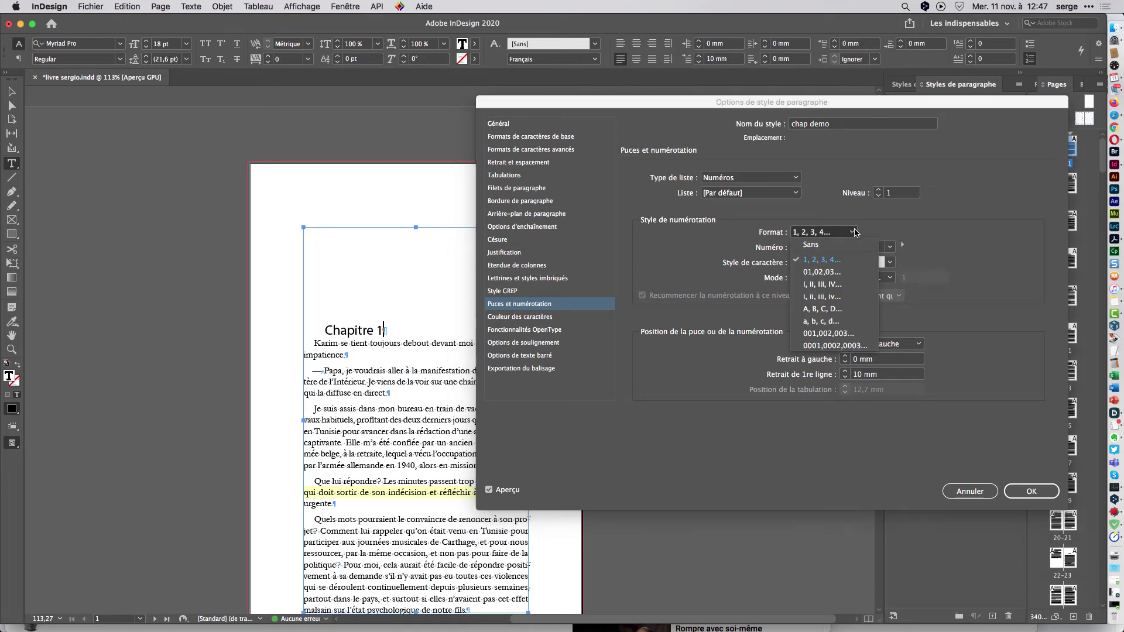
left_click(835, 284)
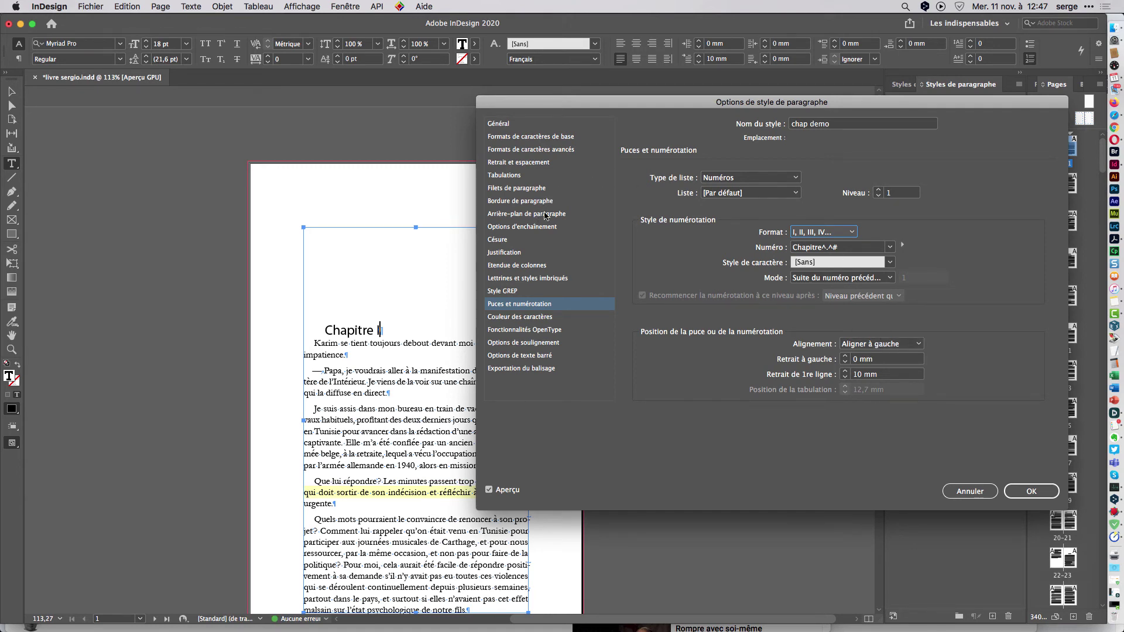
Set the chap demo style's alignment to Centrer with 10 mm of space after, and accept the style options.
left_click(543, 162)
left_click(796, 176)
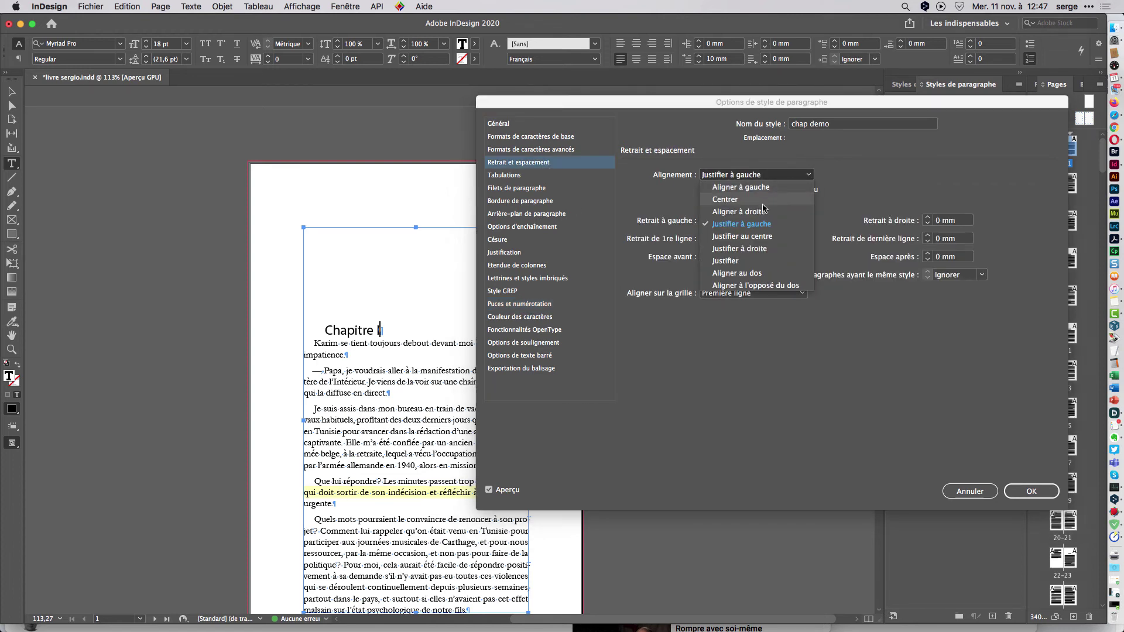
left_click(758, 203)
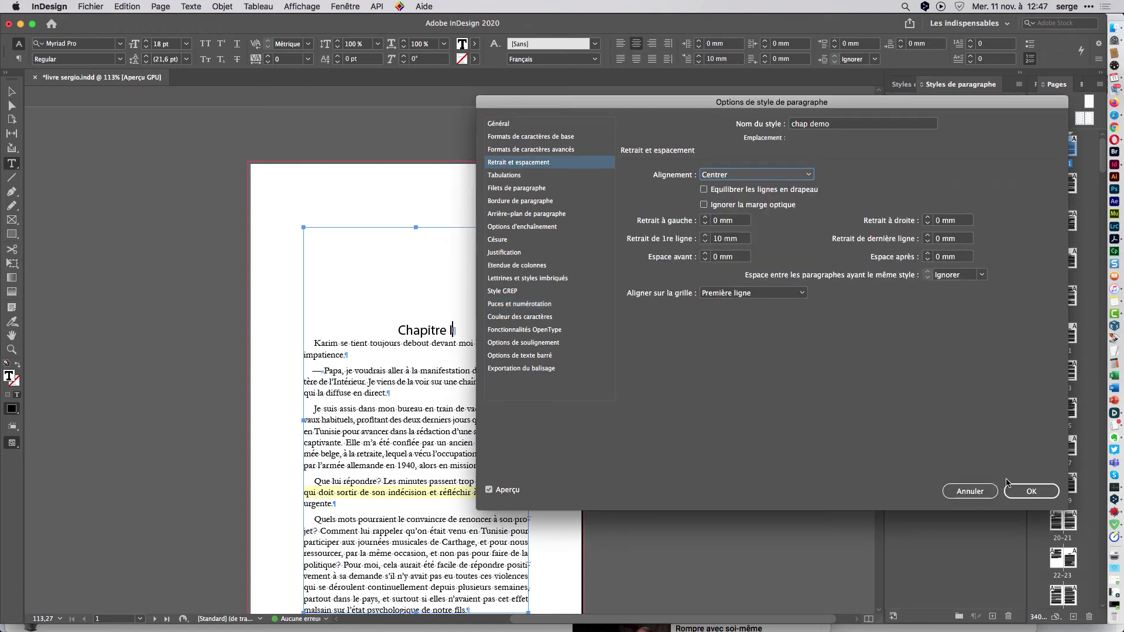
left_click(927, 254)
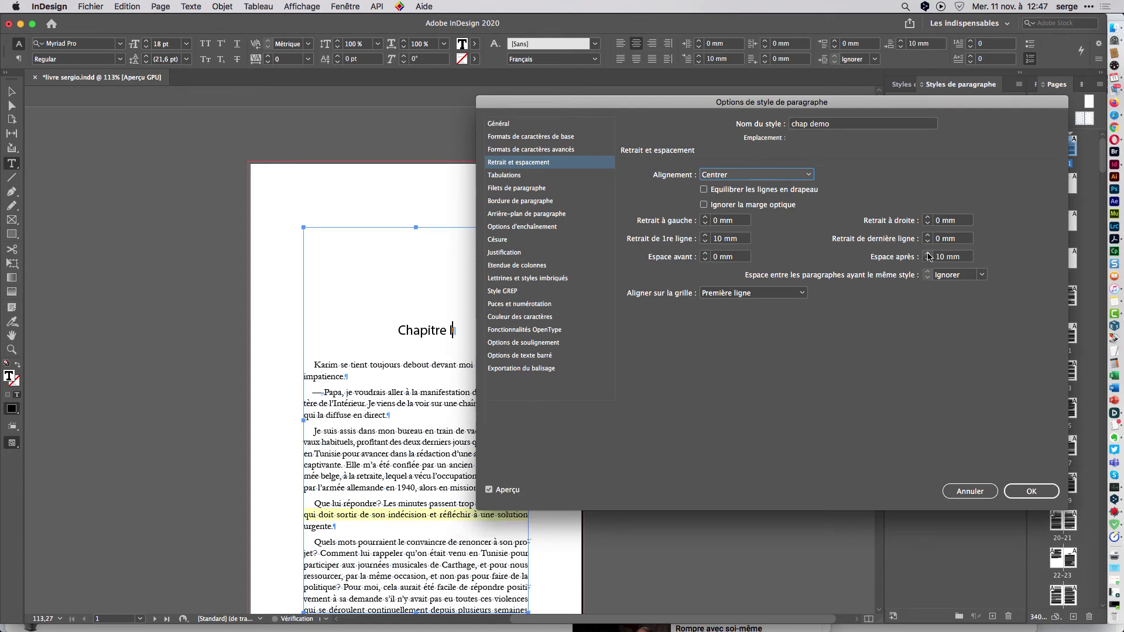
left_click(1028, 491)
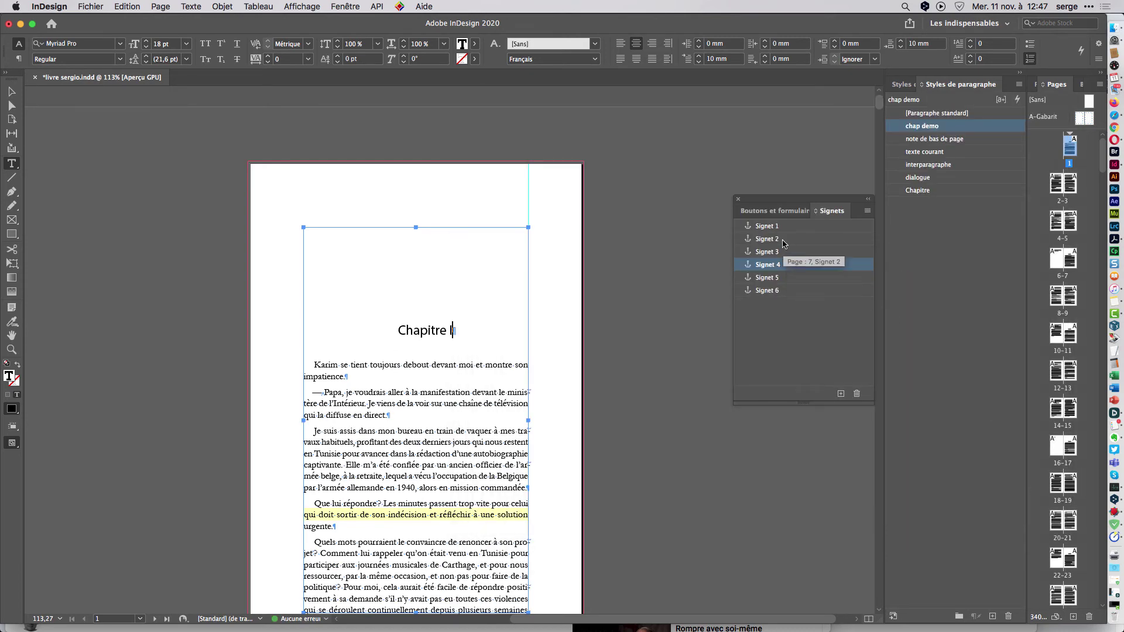
Check the automatic chapter numbering at each heading from bookmark Signet 2 through Signet 6.
double_click(783, 241)
double_click(790, 252)
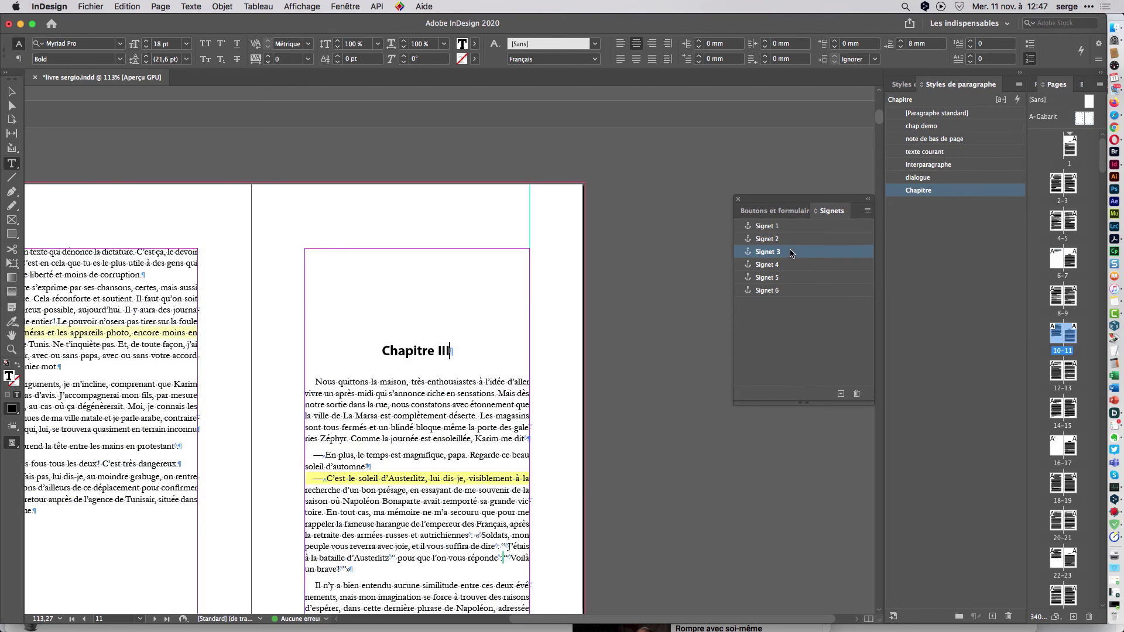
double_click(790, 265)
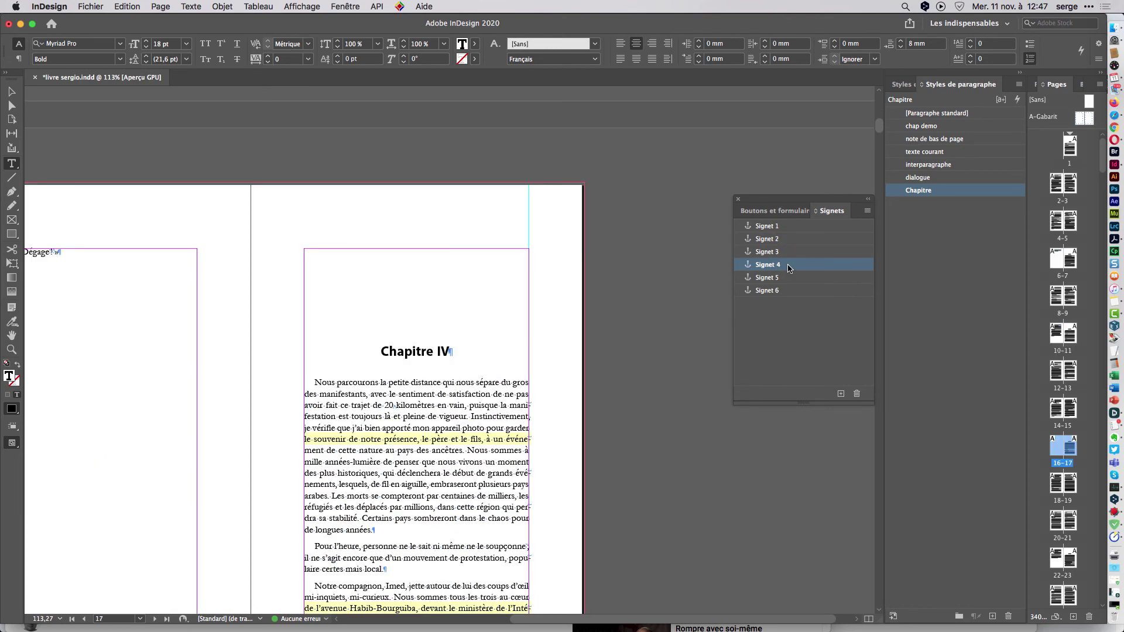
double_click(787, 278)
double_click(791, 291)
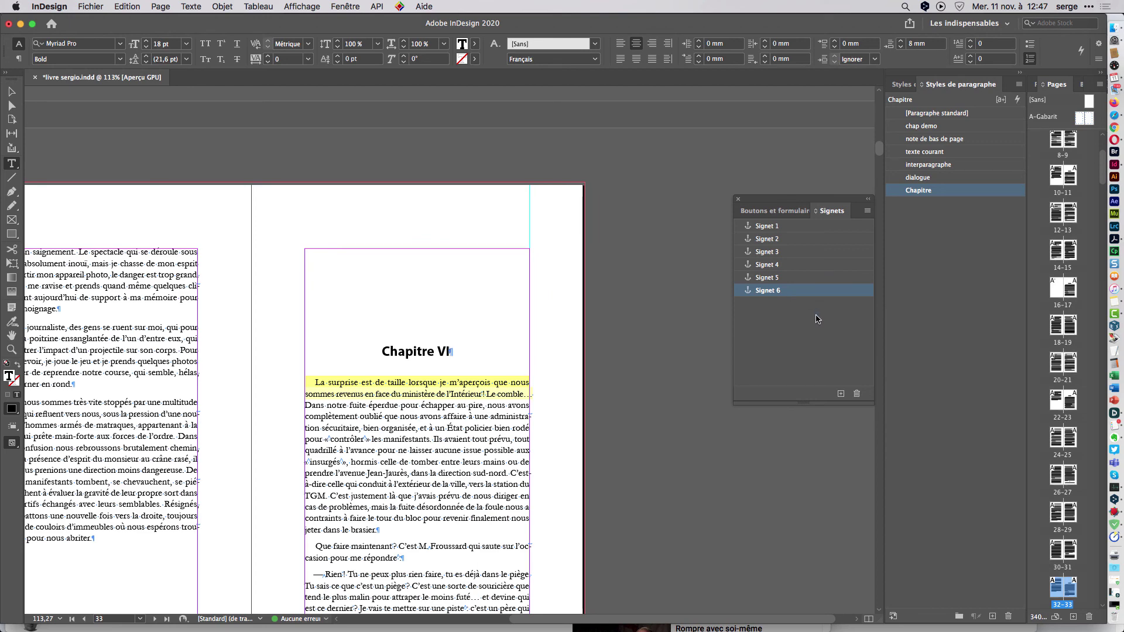
Return to Signet 1, apply the Chapitre paragraph style to its heading, and check the heading at Signet 2.
double_click(792, 226)
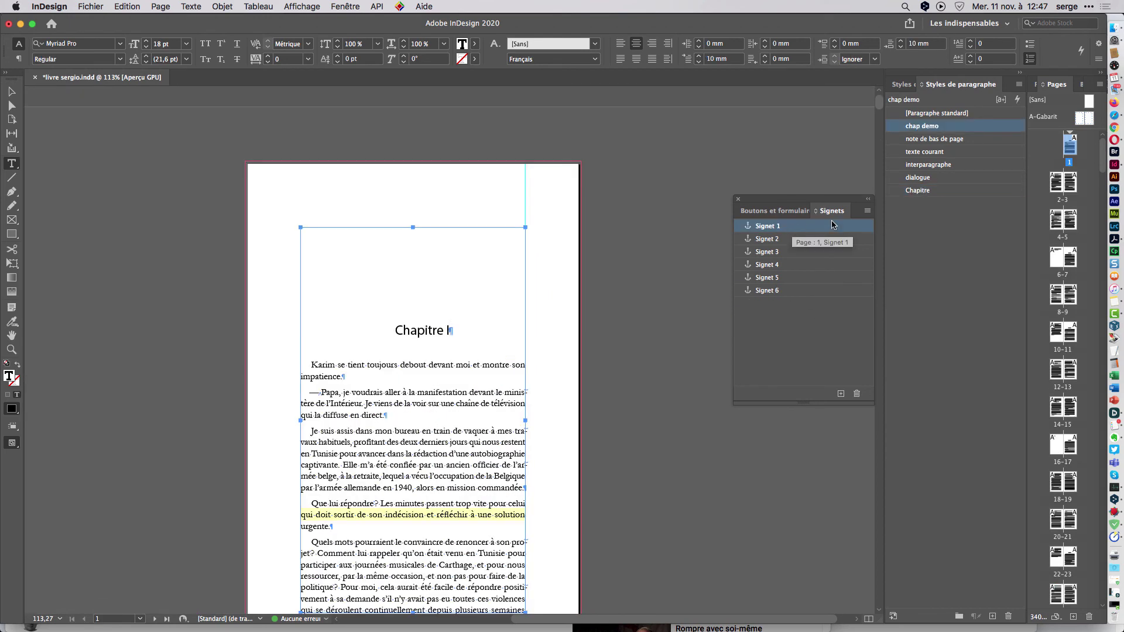
left_click(943, 193)
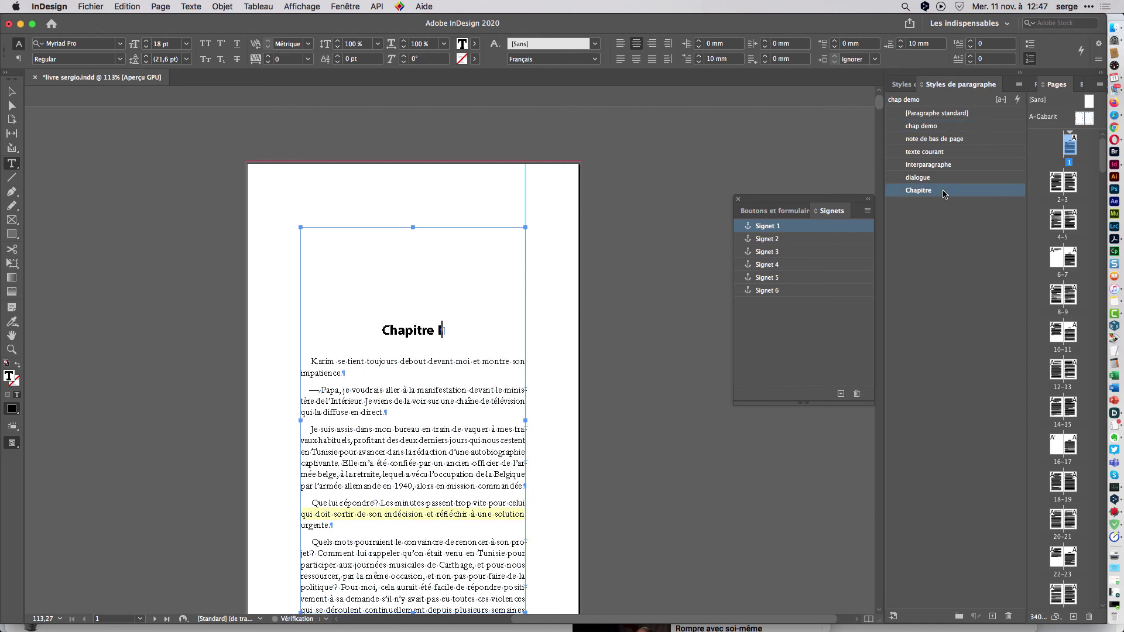
double_click(788, 240)
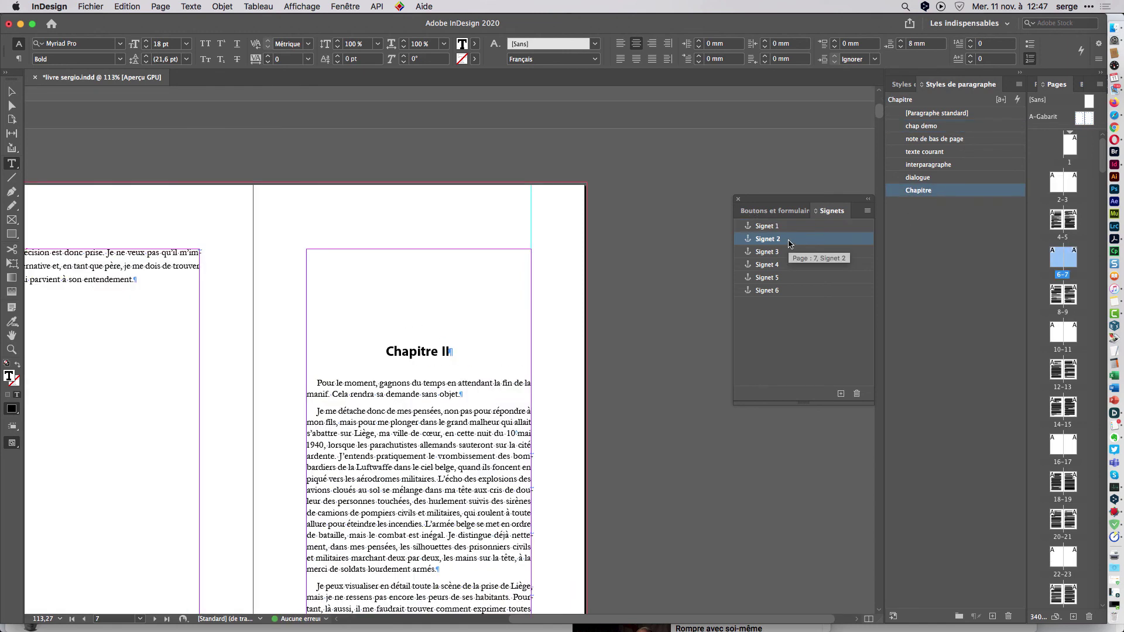